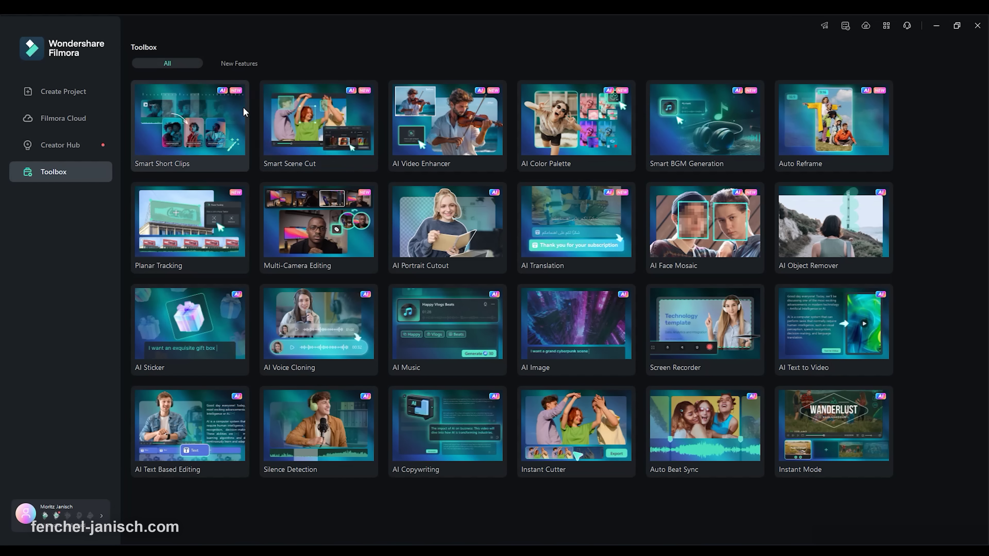
# Filter the Toolbox to show only the New Features tools
pyautogui.click(245, 65)
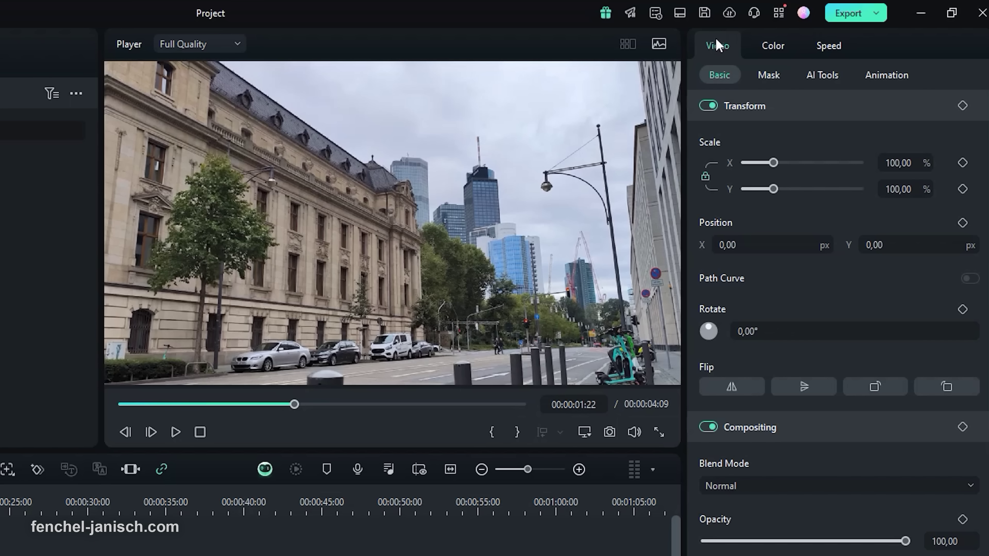
# Turn on AI Video Enhancer for the Smartphone_07 street clip under AI Tools
pyautogui.click(823, 76)
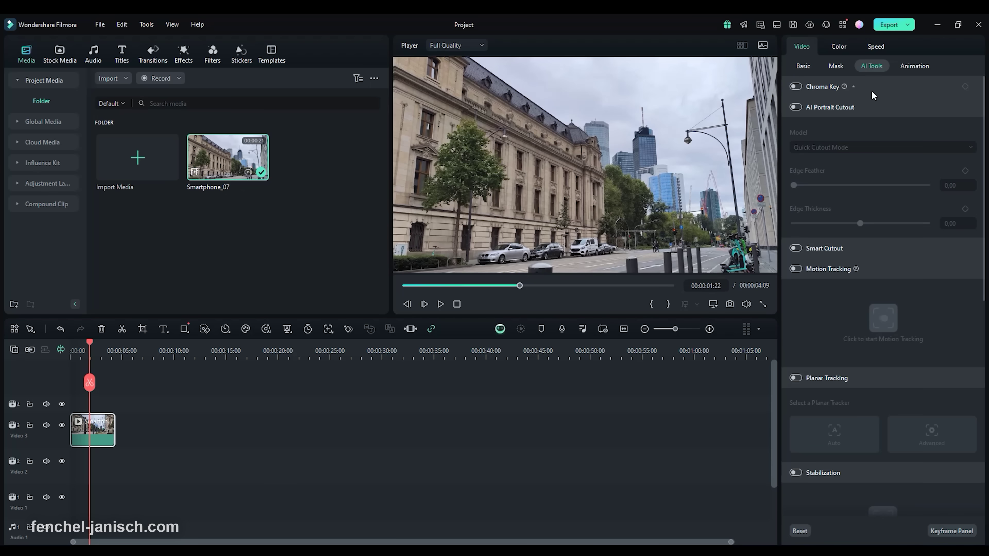
pyautogui.scroll(-7, 877, 269)
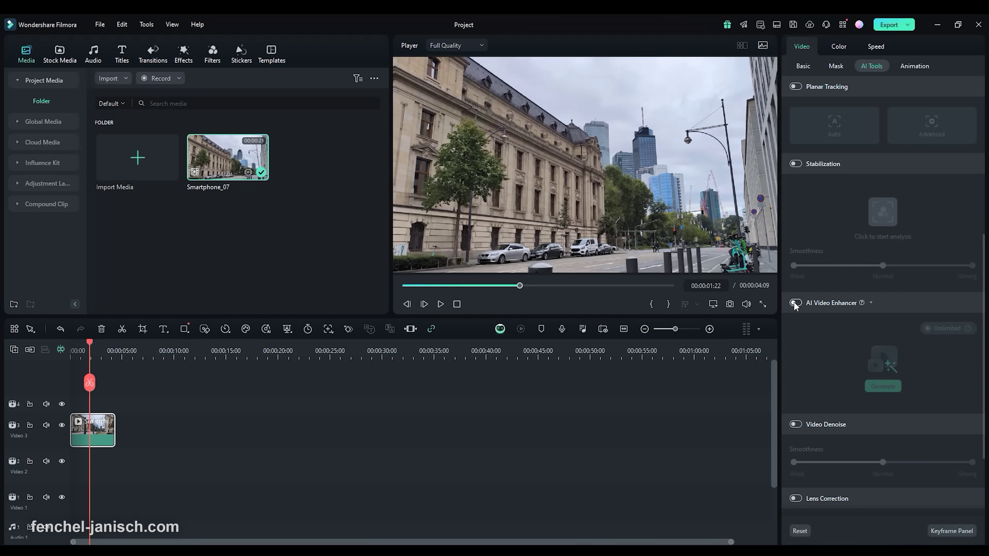
pyautogui.click(882, 387)
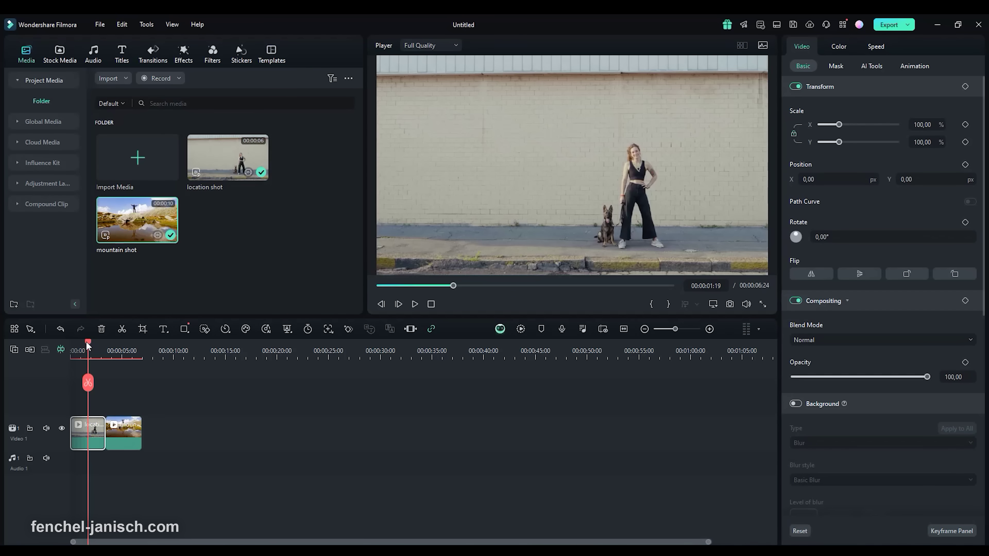
# Rewind, play, and pause the location shot at 00:00:02:22
pyautogui.moveTo(86, 341); pyautogui.dragTo(72, 340)
pyautogui.press('space')
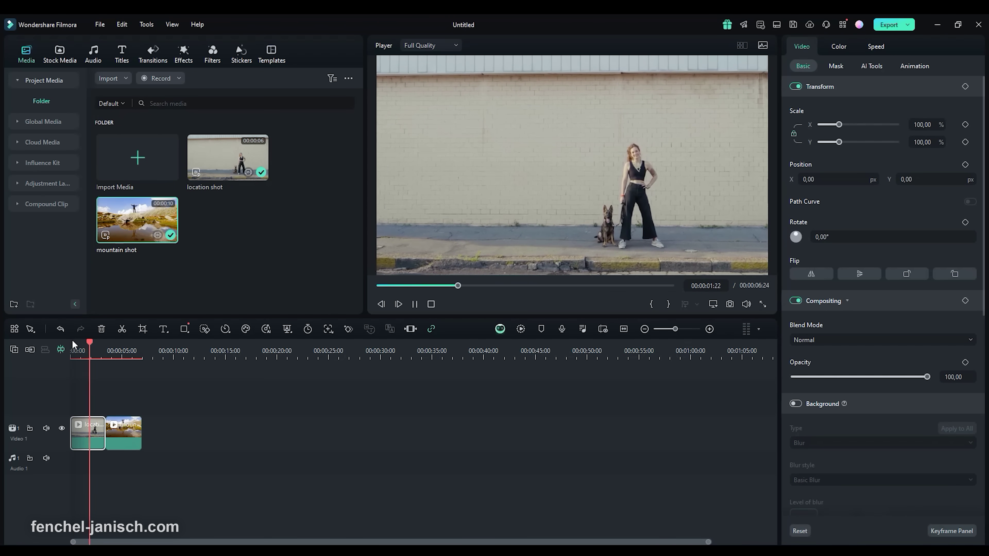
pyautogui.press('space')
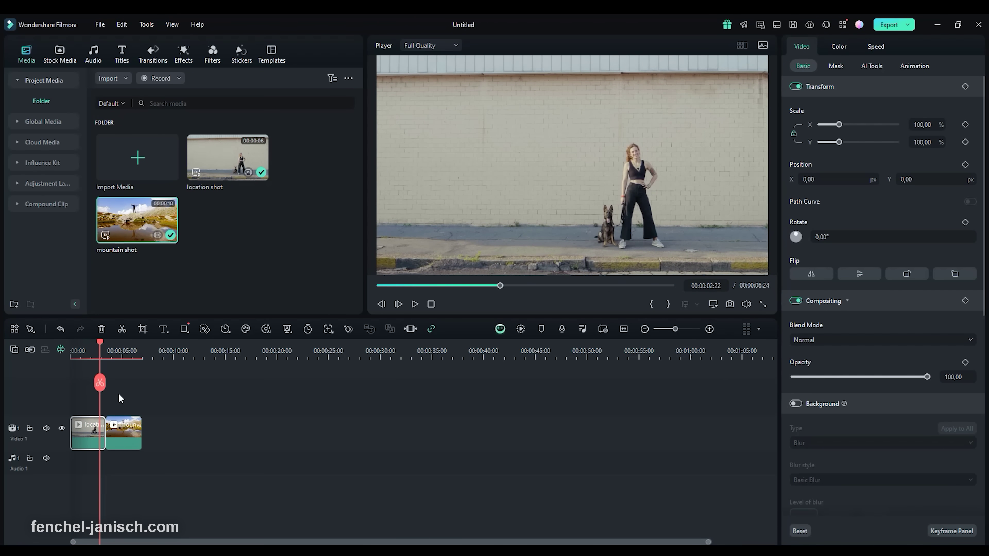
# Brush over the woman and dog with AI Object Remover and remove them
pyautogui.click(204, 329)
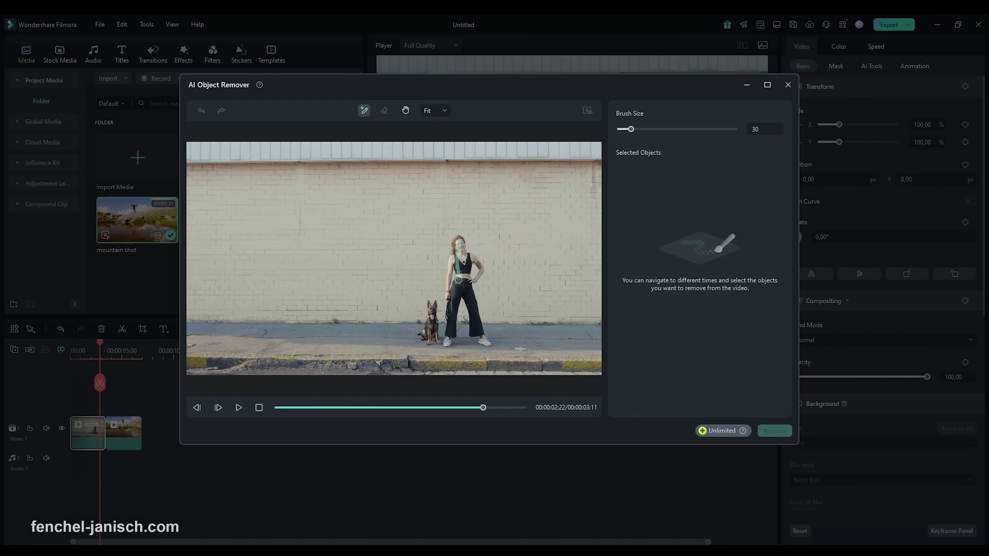
pyautogui.moveTo(458, 280); pyautogui.dragTo(453, 331)
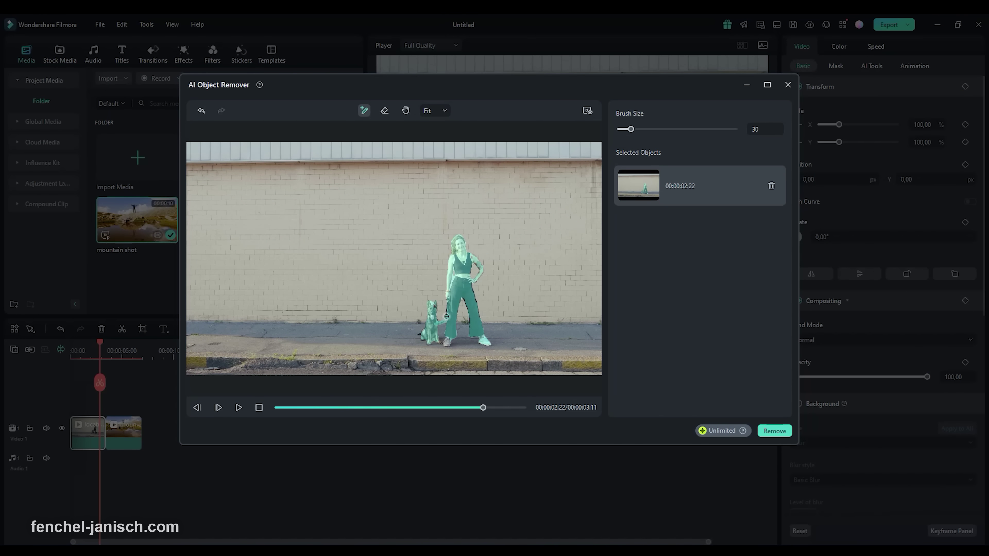
pyautogui.click(774, 431)
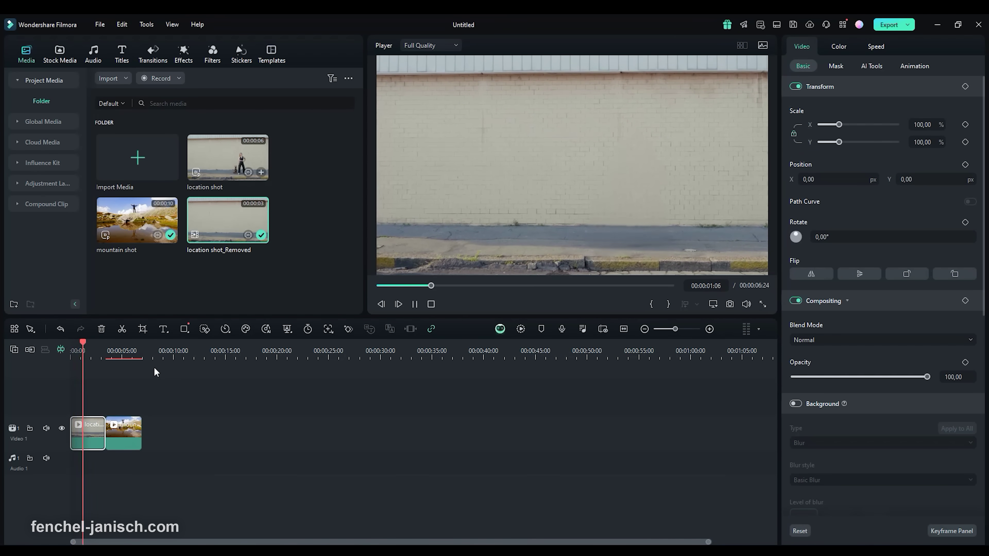
# Stop the cleaned clip and review the C0680 sunset clip in the preview
pyautogui.press('space')
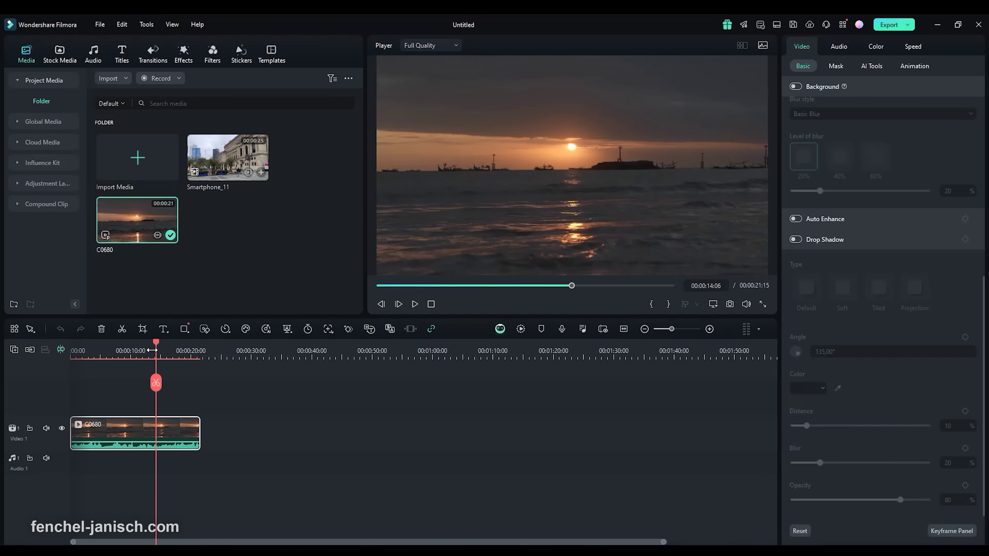
pyautogui.click(414, 304)
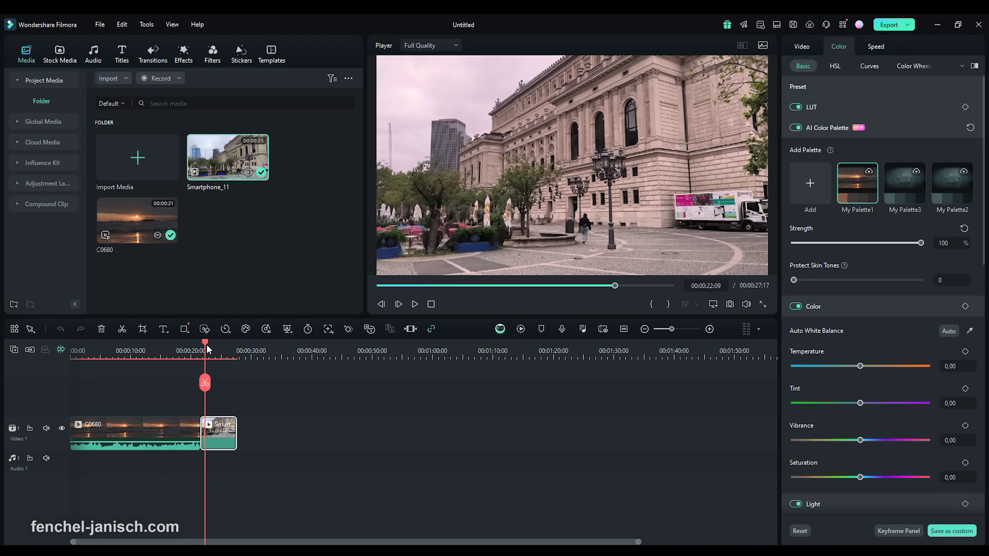
pyautogui.click(415, 304)
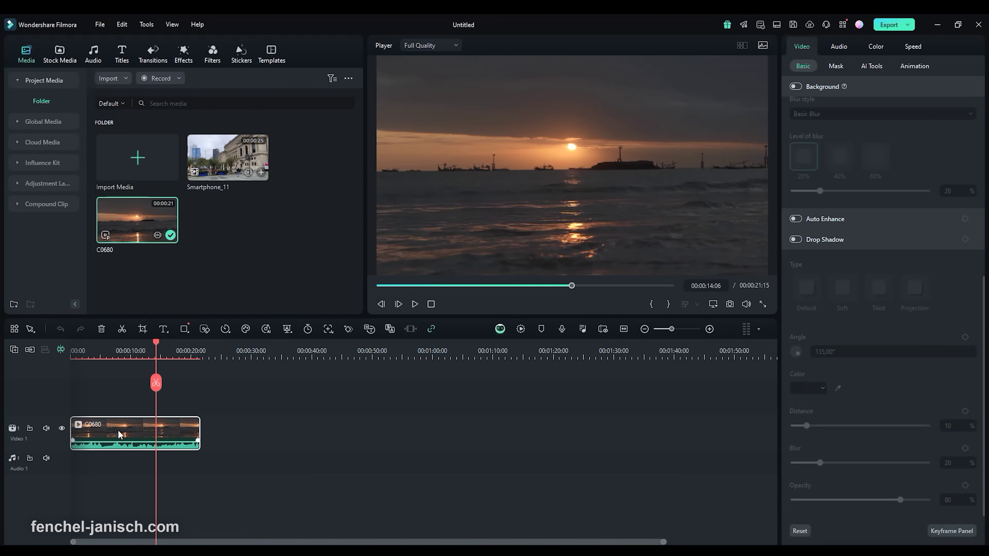
pyautogui.click(415, 304)
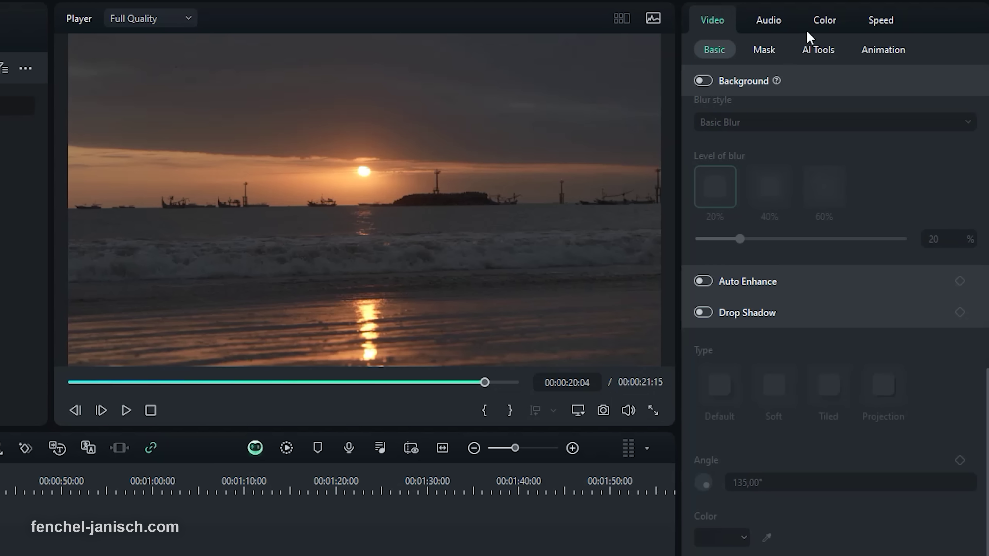
# Generate a new AI Color Palette from a C0680 sunset frame, then save and apply it
pyautogui.click(875, 48)
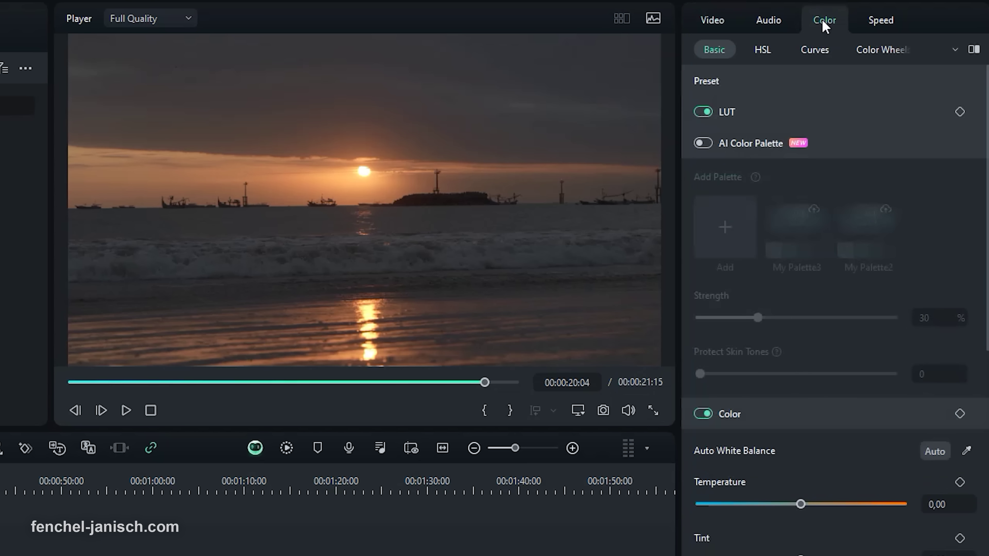
pyautogui.click(702, 143)
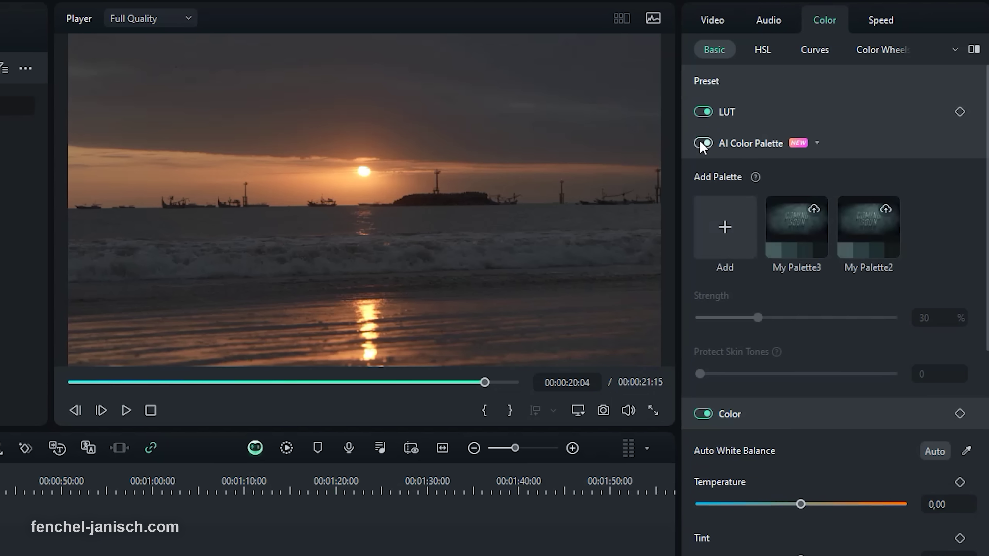
pyautogui.click(721, 227)
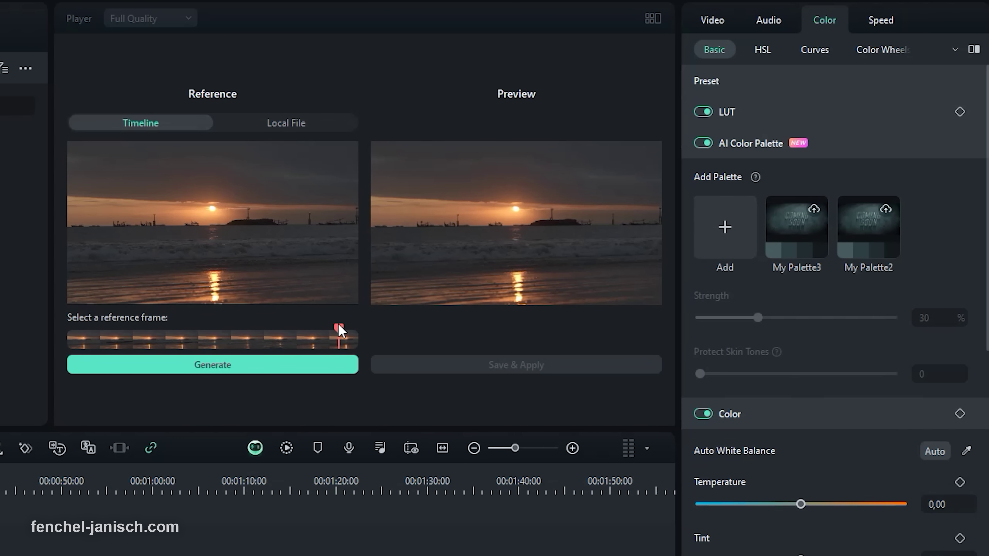
pyautogui.moveTo(323, 336); pyautogui.dragTo(165, 335)
pyautogui.click(184, 368)
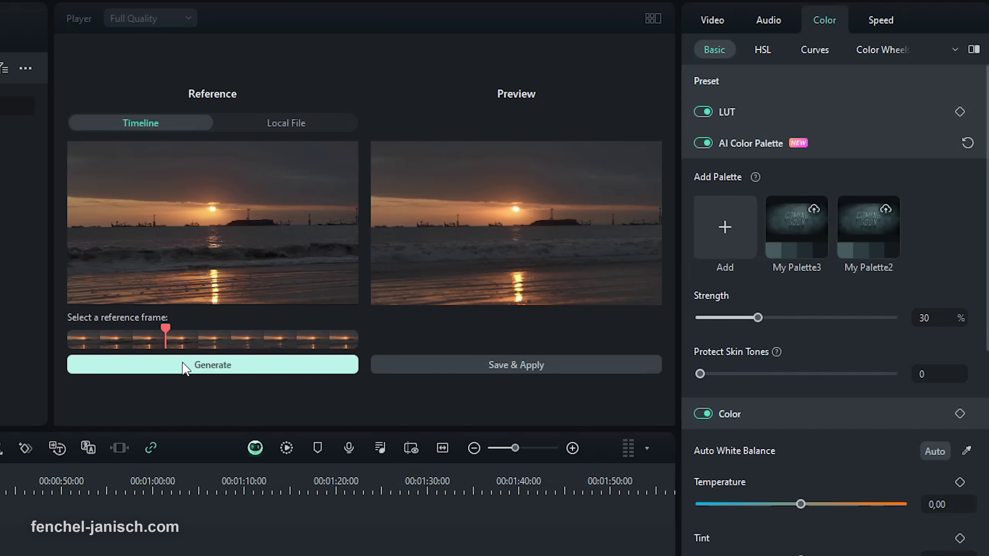
pyautogui.click(427, 366)
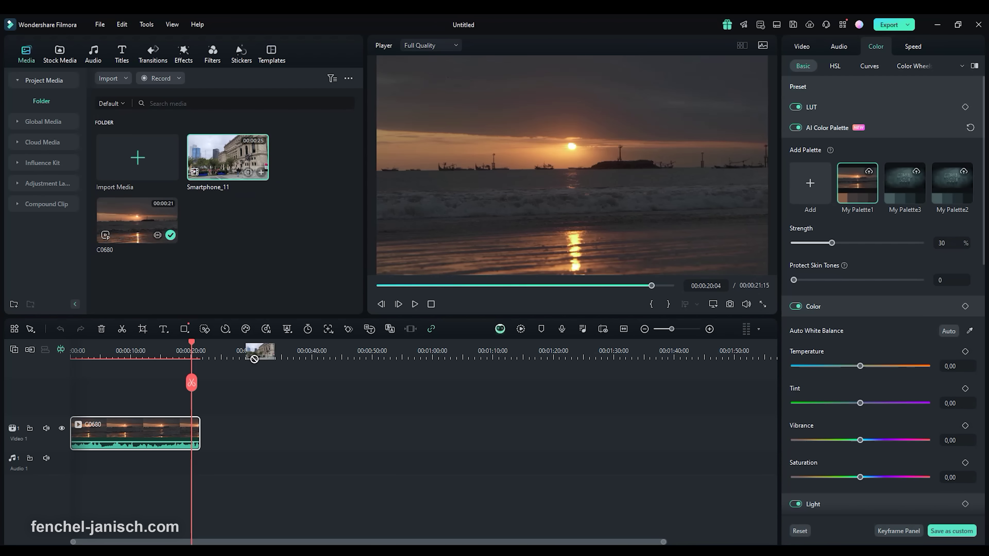
# Add Smartphone_11 after C0680 and apply My Palette1 at 100% strength
pyautogui.moveTo(254, 358); pyautogui.dragTo(209, 435)
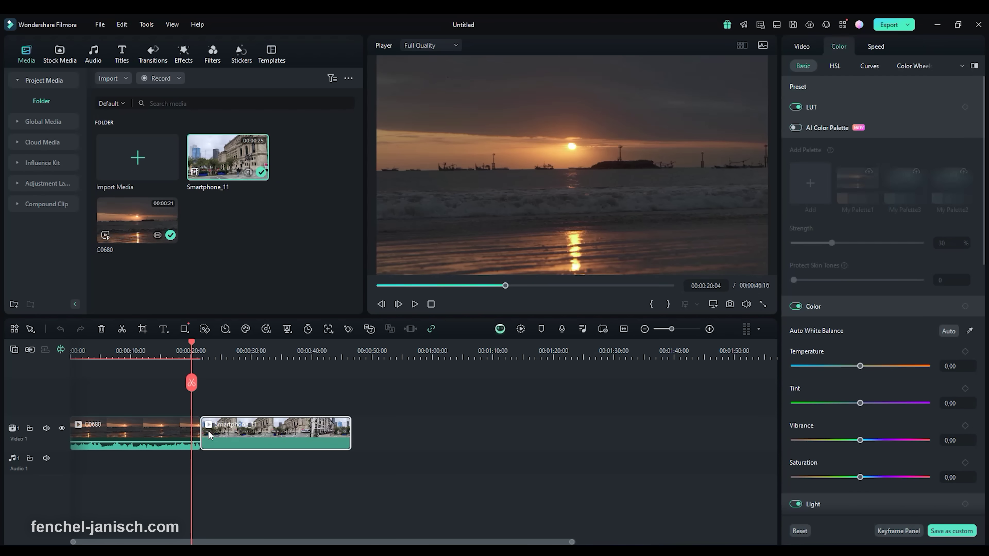
pyautogui.click(224, 349)
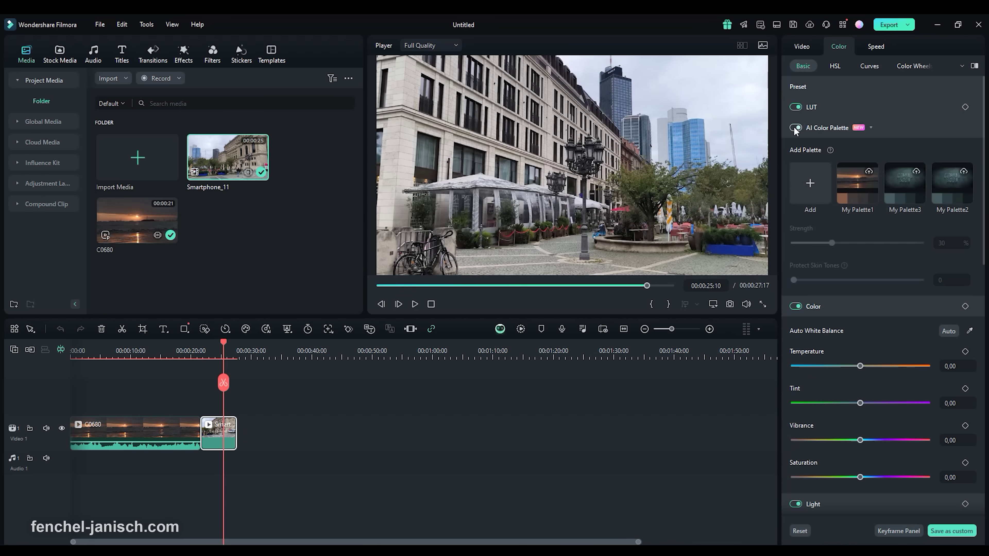
pyautogui.click(851, 187)
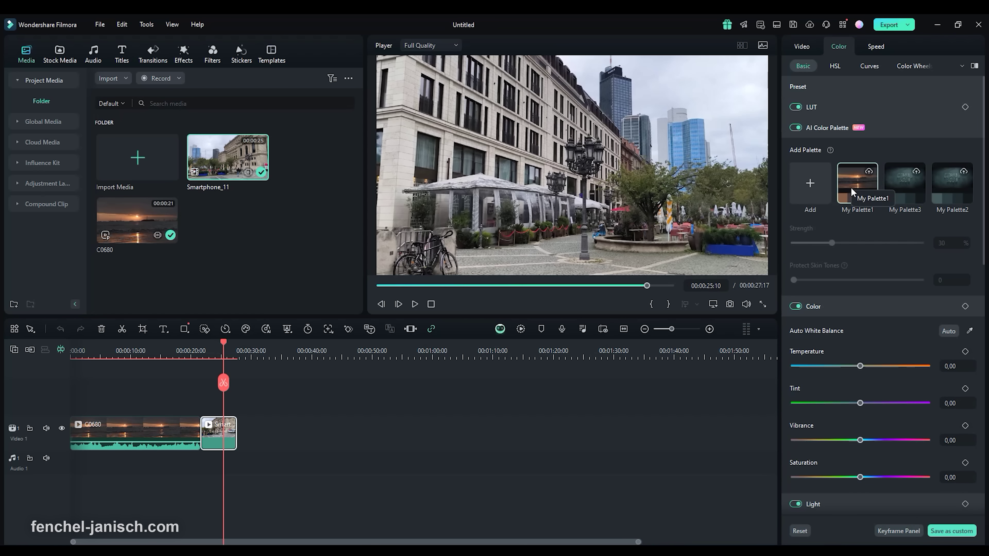
pyautogui.moveTo(831, 242); pyautogui.dragTo(887, 243)
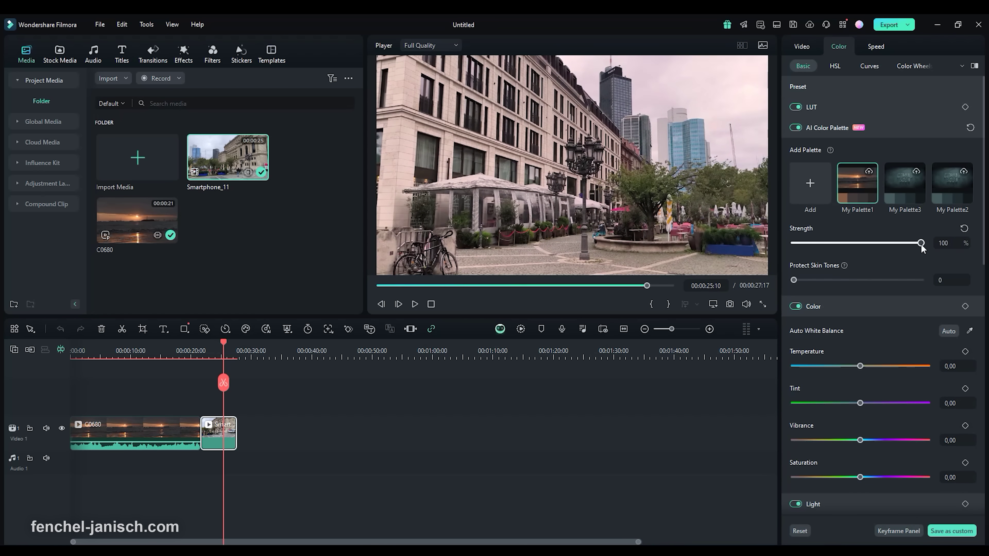
pyautogui.click(415, 304)
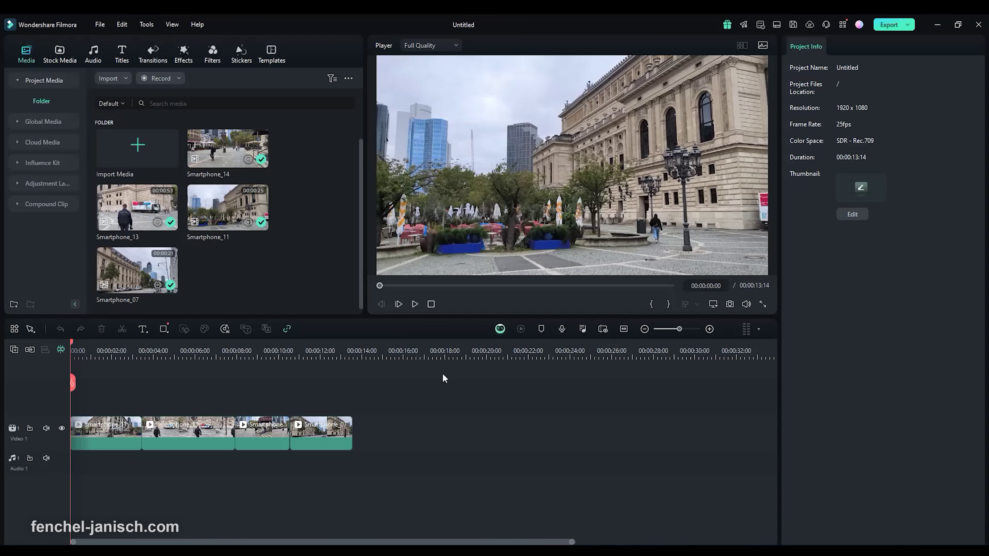
# Preview the city clips, then run Smart BGM Generation in the background
pyautogui.click(413, 304)
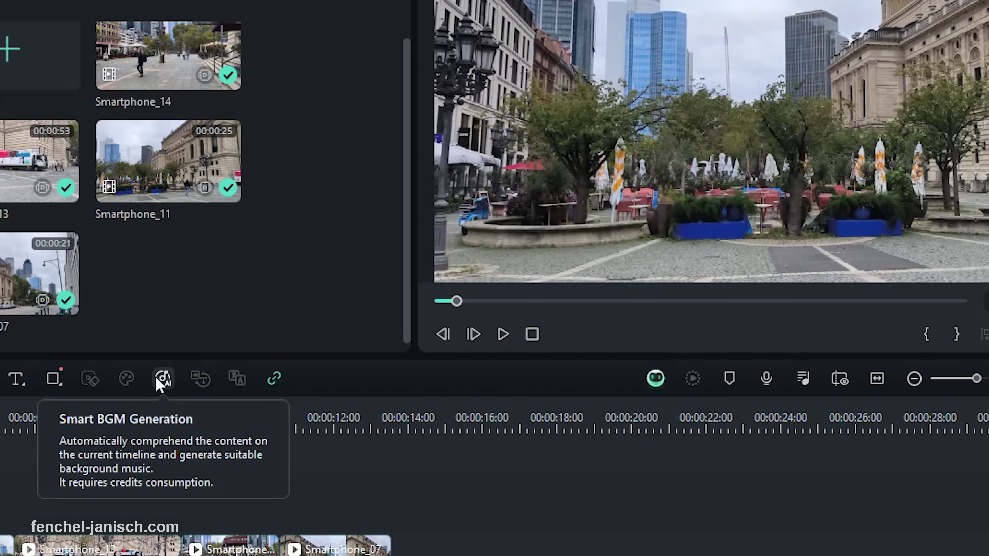
pyautogui.click(158, 382)
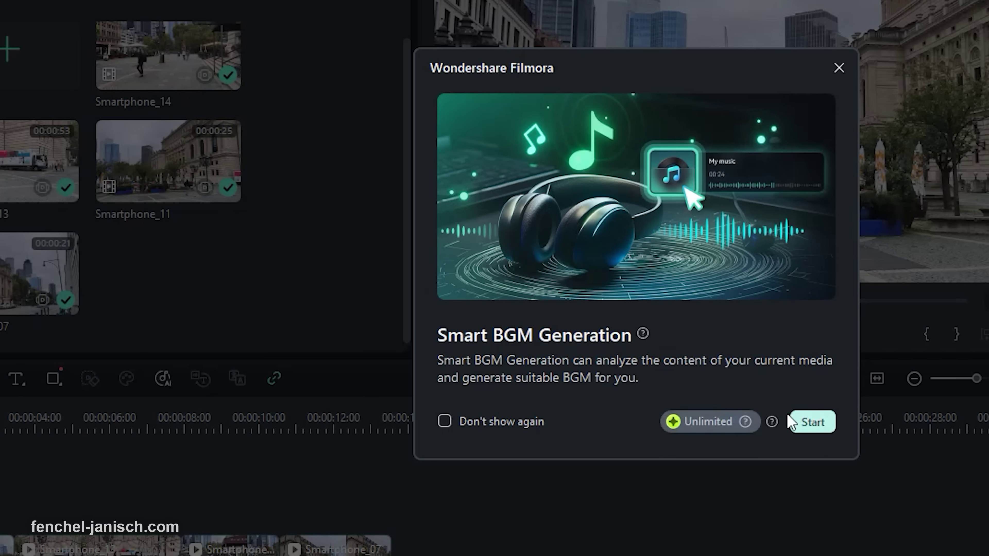
pyautogui.click(811, 426)
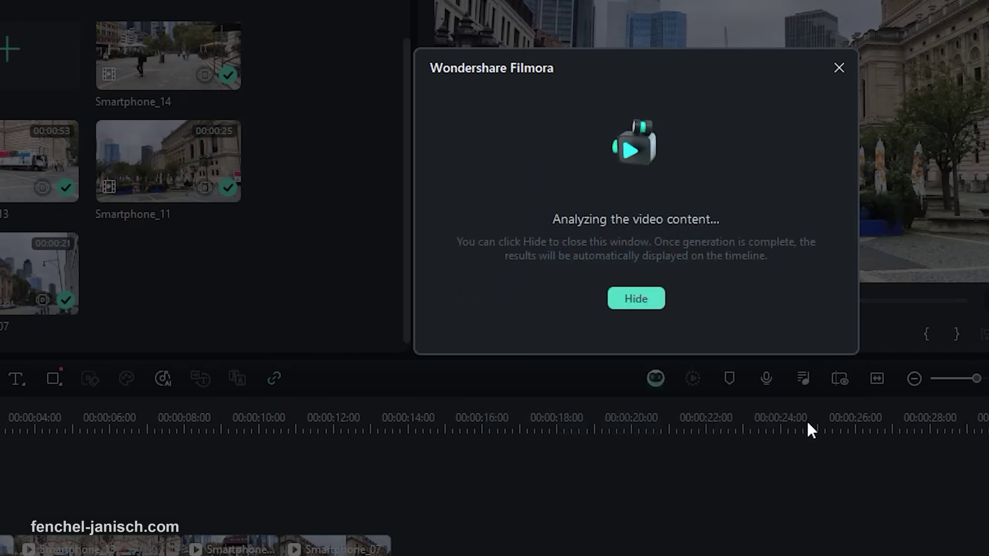
pyautogui.click(415, 304)
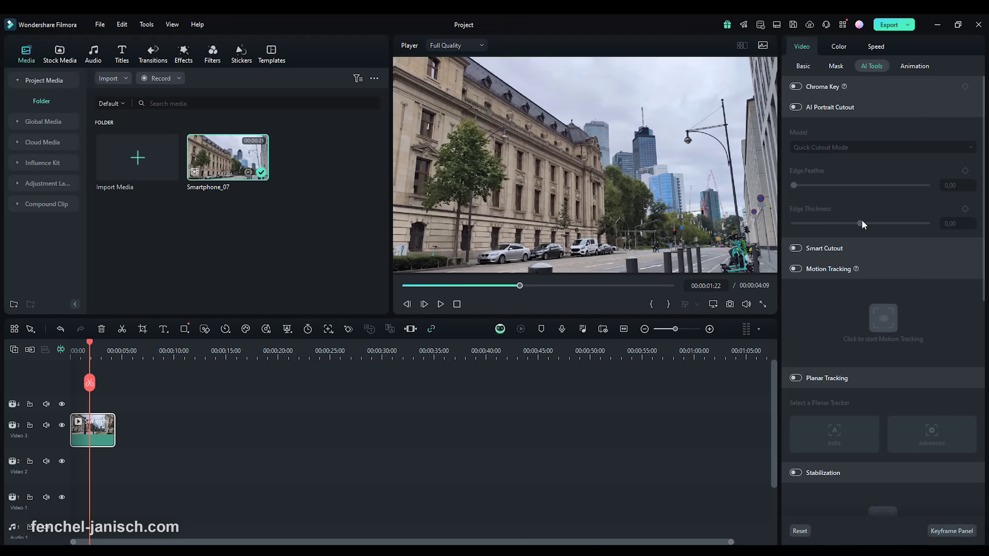
pyautogui.scroll(-7, 875, 261)
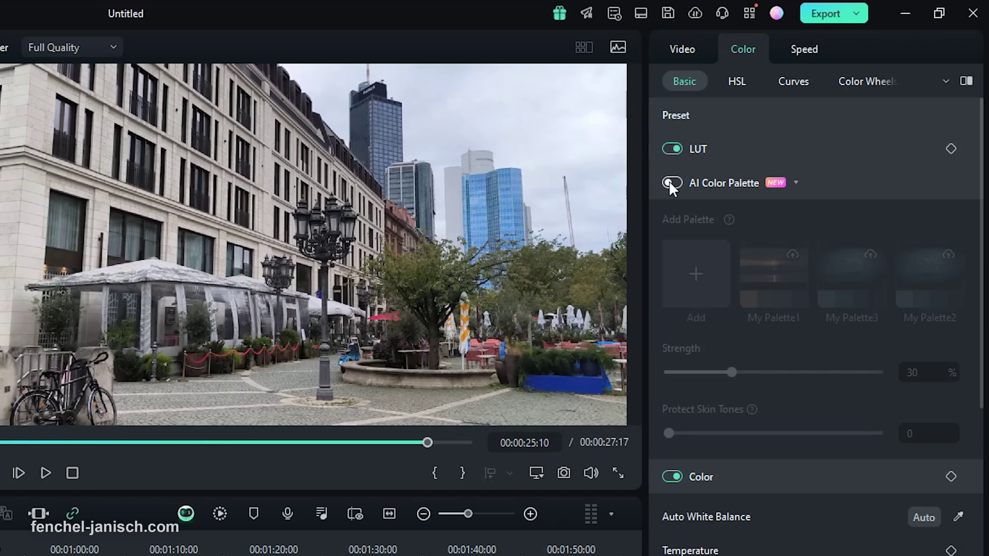
# Enable AI Color Palette and apply My Palette1 to the plaza clip
pyautogui.click(670, 184)
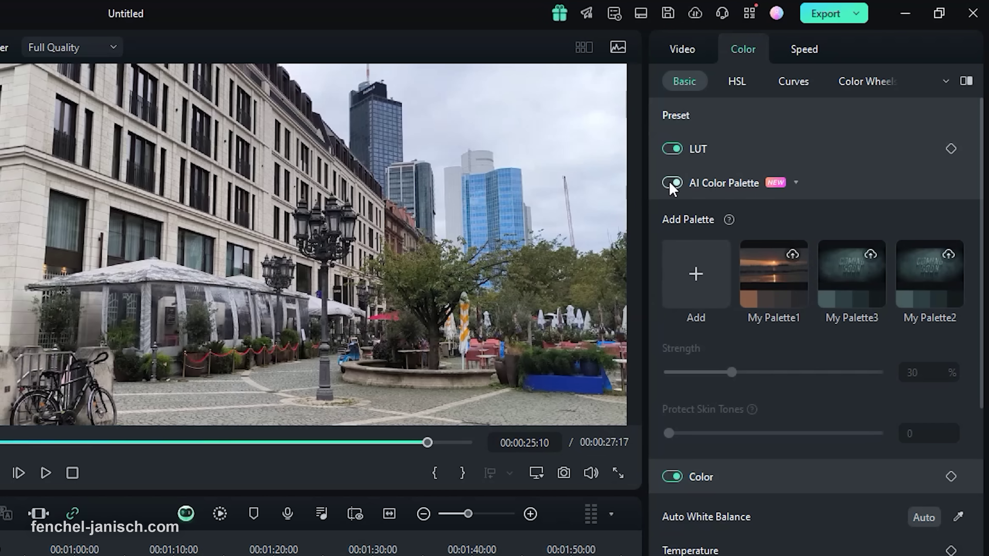
pyautogui.click(764, 289)
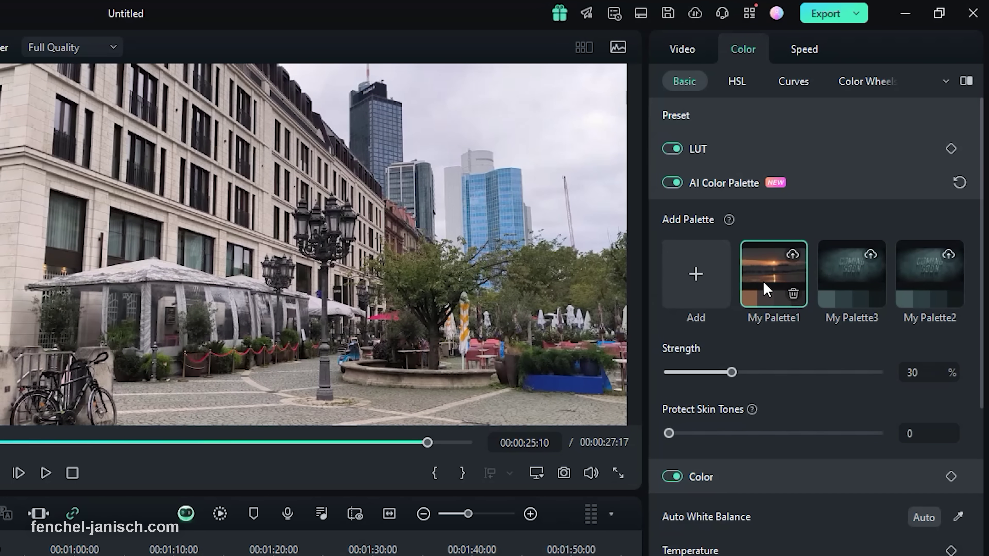